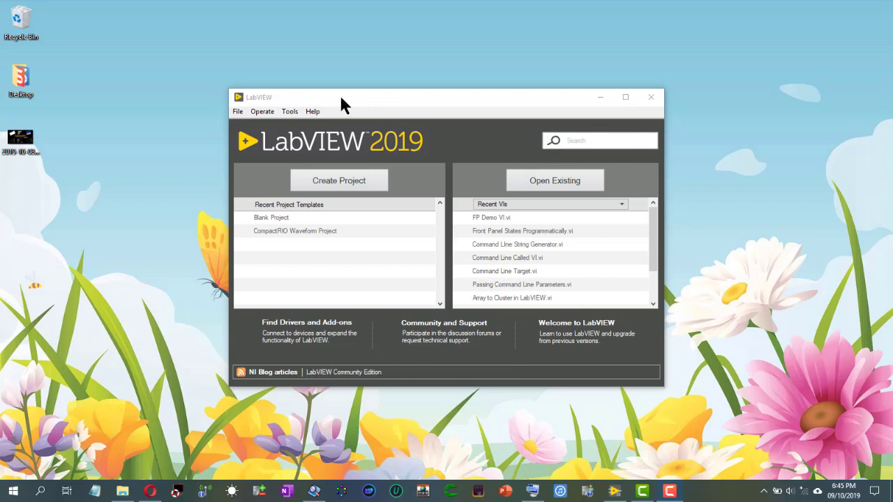
# Create a new blank VI, Untitled 6, and expand its block diagram's toolbar search field
pyautogui.click(264, 98)
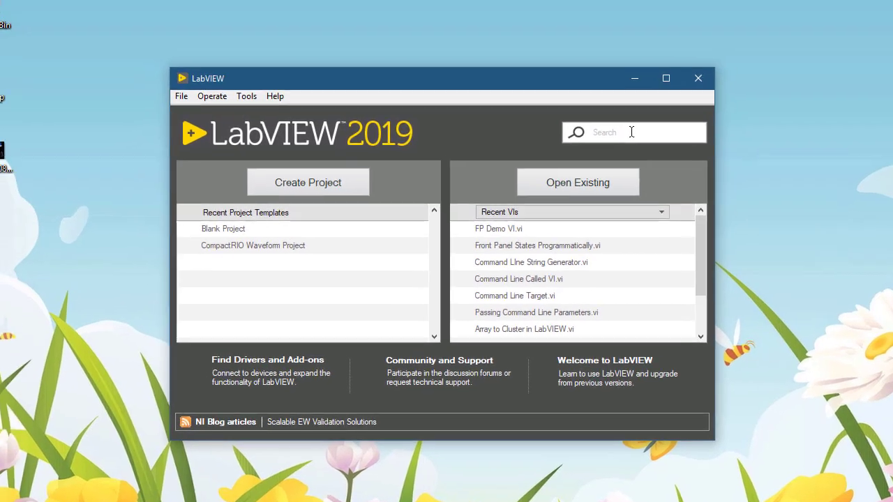
pyautogui.hotkey('ctrl', 'n')
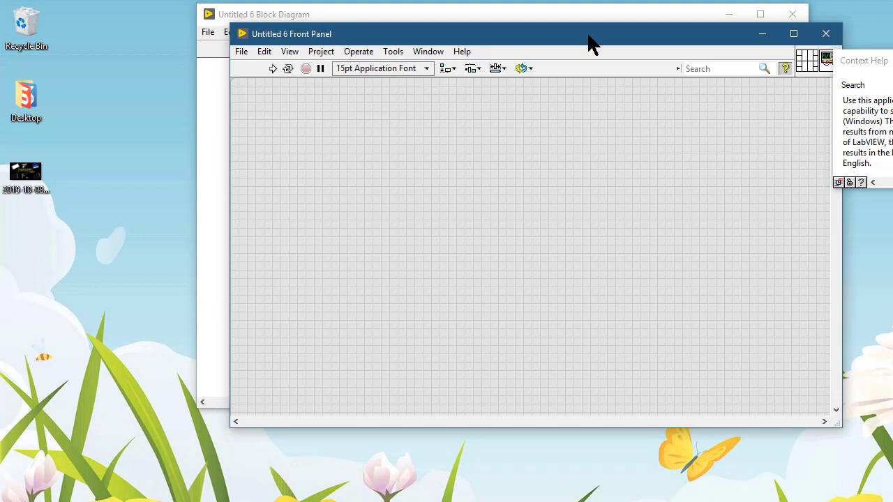
pyautogui.moveTo(585, 40); pyautogui.dragTo(404, 76)
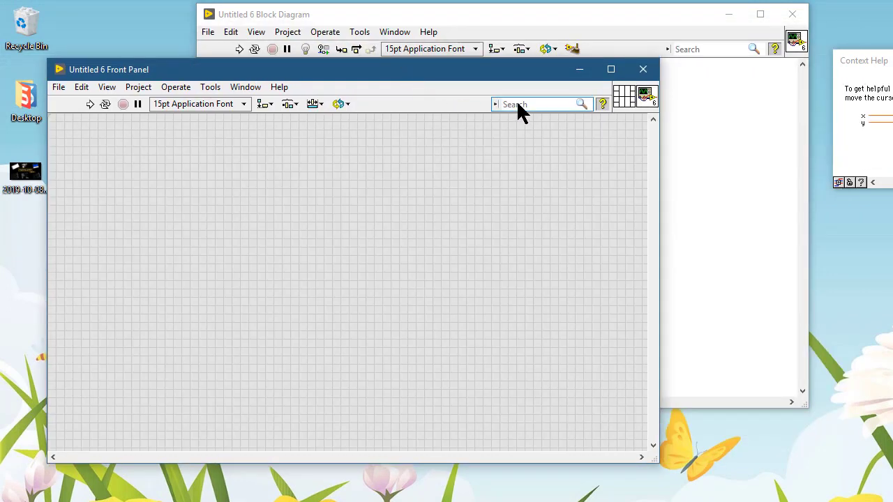
pyautogui.click(688, 62)
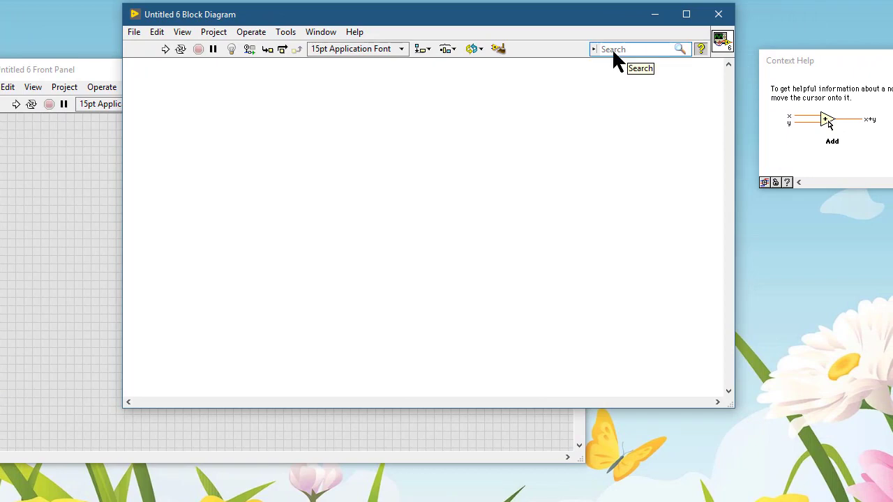
pyautogui.click(62, 201)
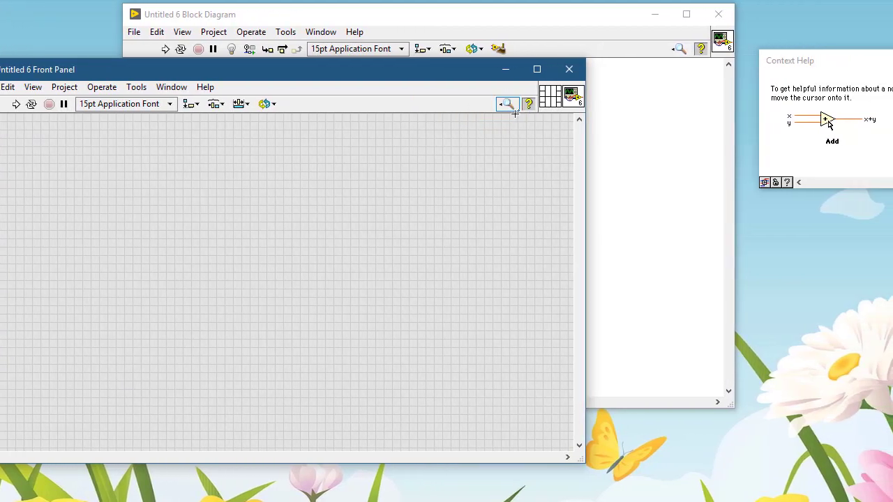
pyautogui.click(584, 89)
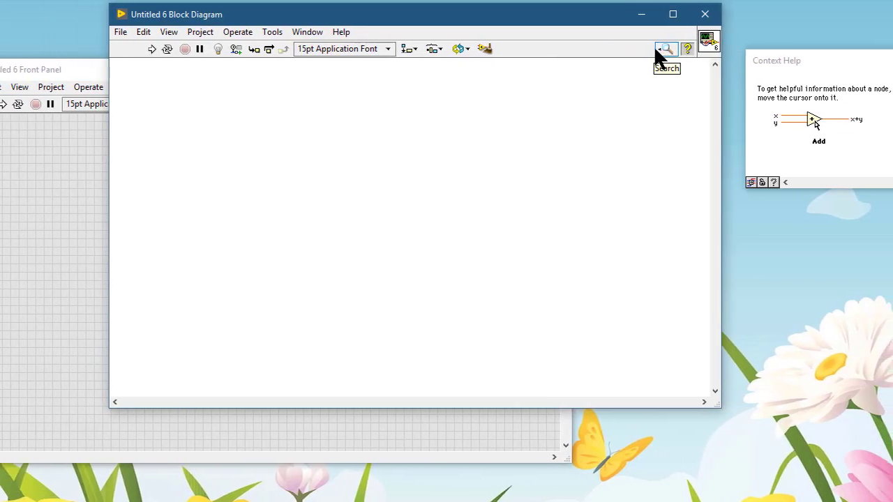
pyautogui.click(589, 50)
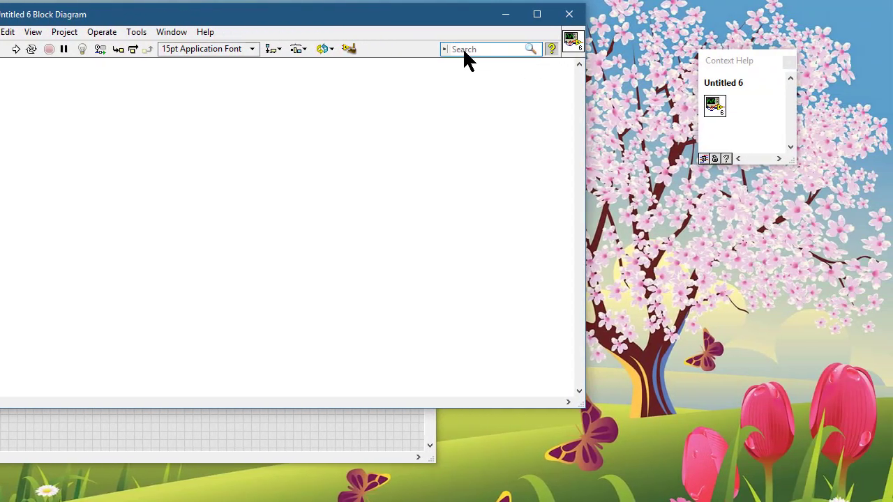
# Search the block diagram for 'random' to list Random Number (0-1) palette results
pyautogui.click(464, 50)
pyautogui.write('ra')
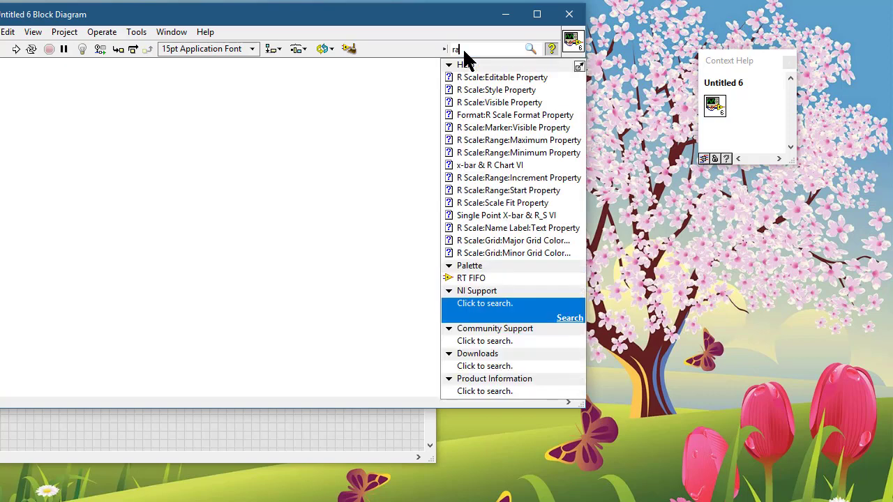
pyautogui.write('n')
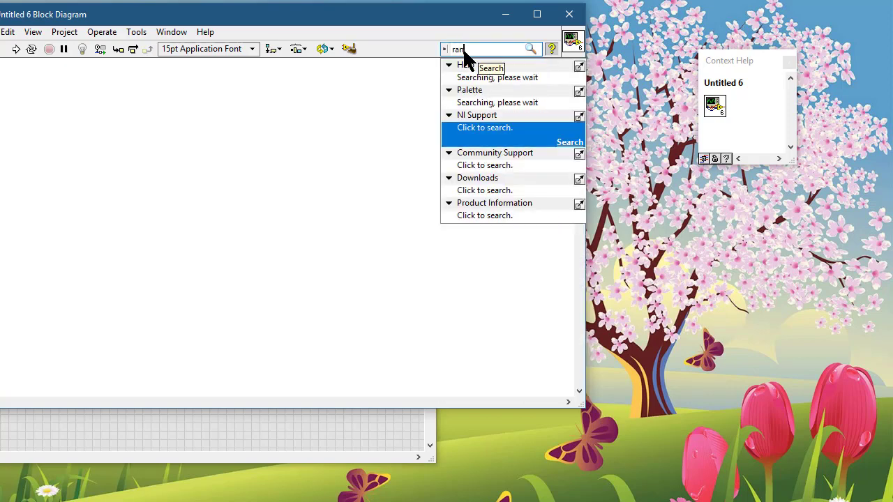
pyautogui.write('d')
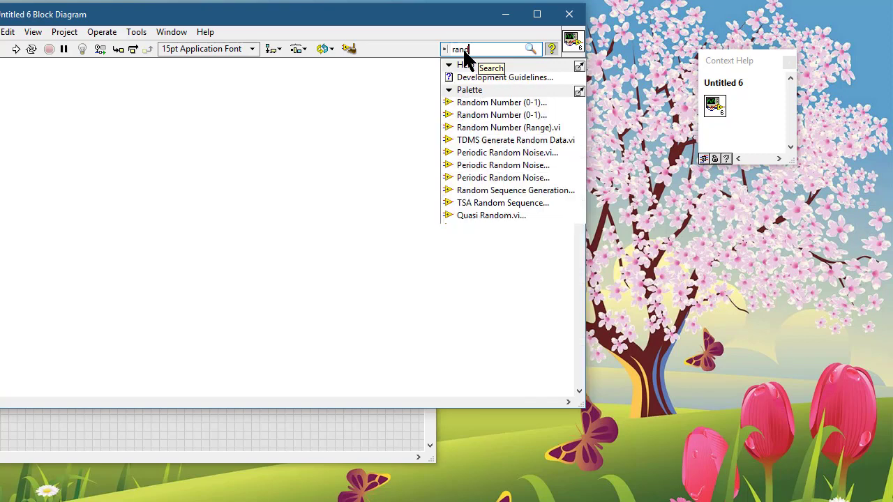
pyautogui.write('om')
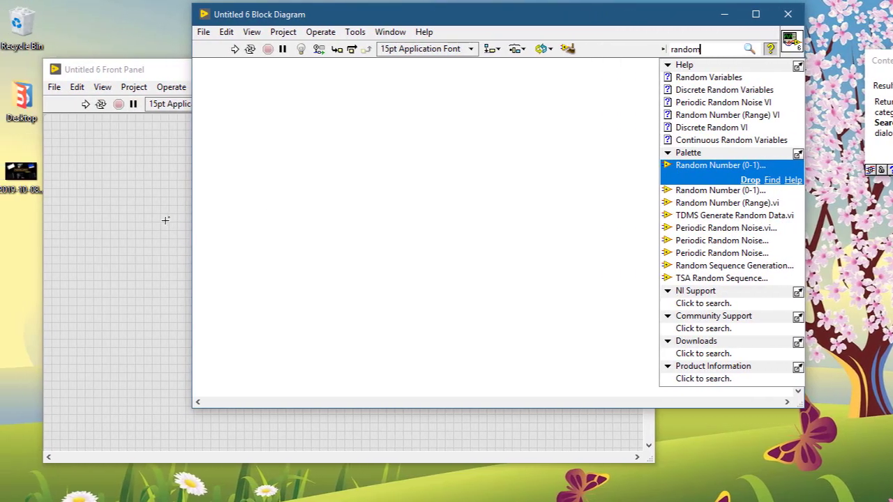
# Replace the front panel search with 'graph', dismiss the results, and close the Untitled 6 VI
pyautogui.click(165, 221)
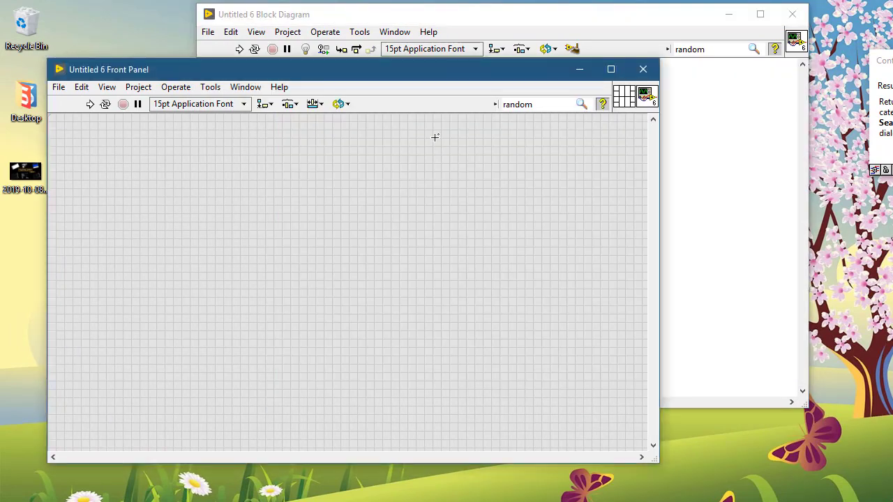
pyautogui.click(556, 109)
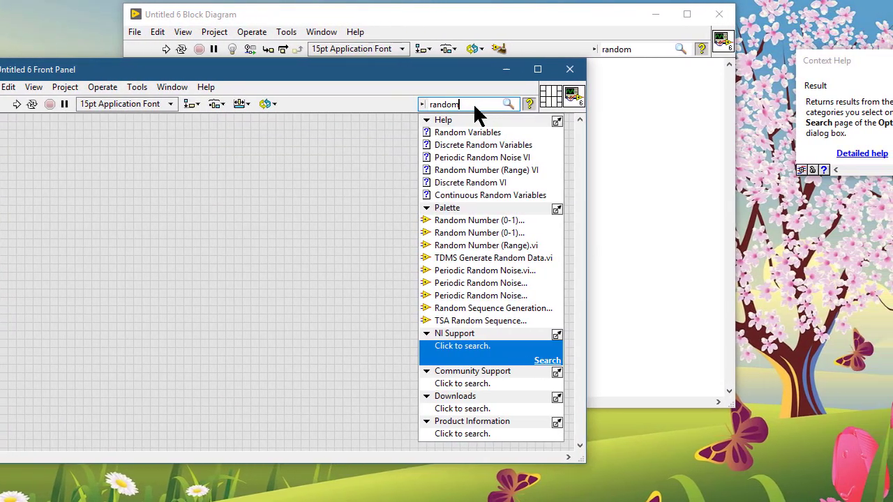
pyautogui.press('BackSpace')
pyautogui.press('BackSpace')
pyautogui.press('BackSpace')
pyautogui.press('BackSpace')
pyautogui.press('BackSpace')
pyautogui.press('BackSpace')
pyautogui.write('graph')
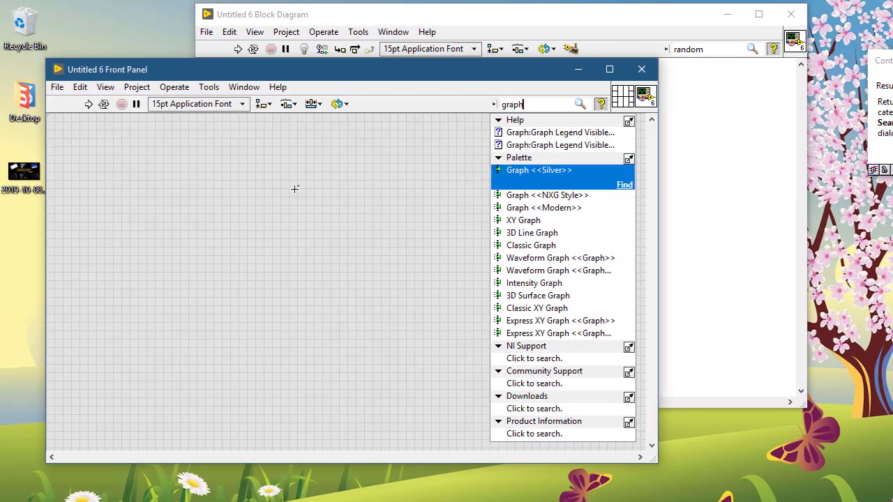
pyautogui.click(296, 188)
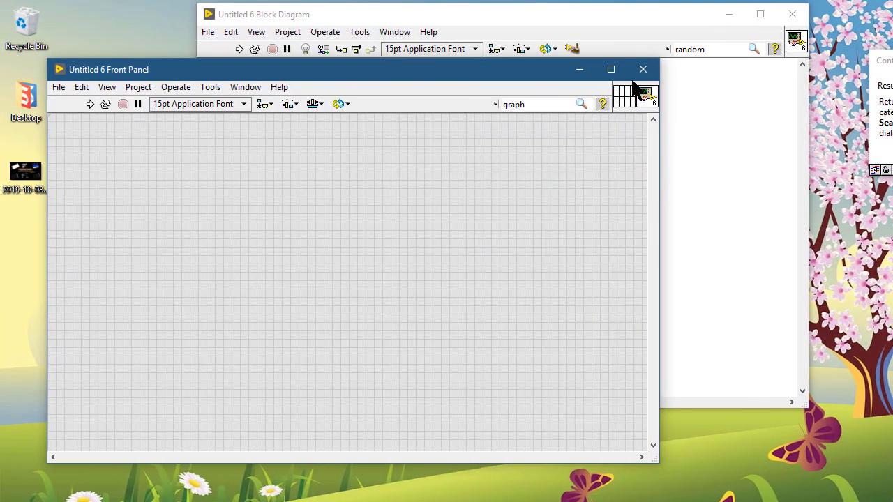
pyautogui.click(639, 73)
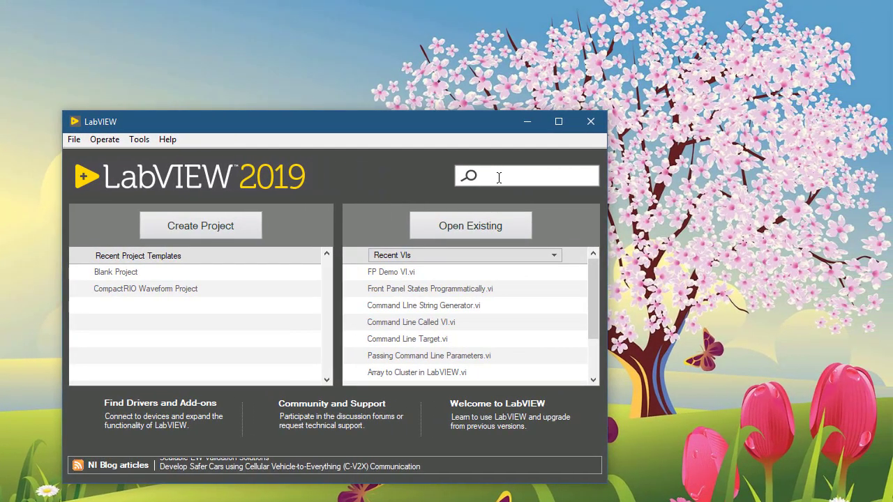
# Search Getting Started for graph help topics (typed 'glaph'), then create new VI Untitled 7
pyautogui.click(498, 177)
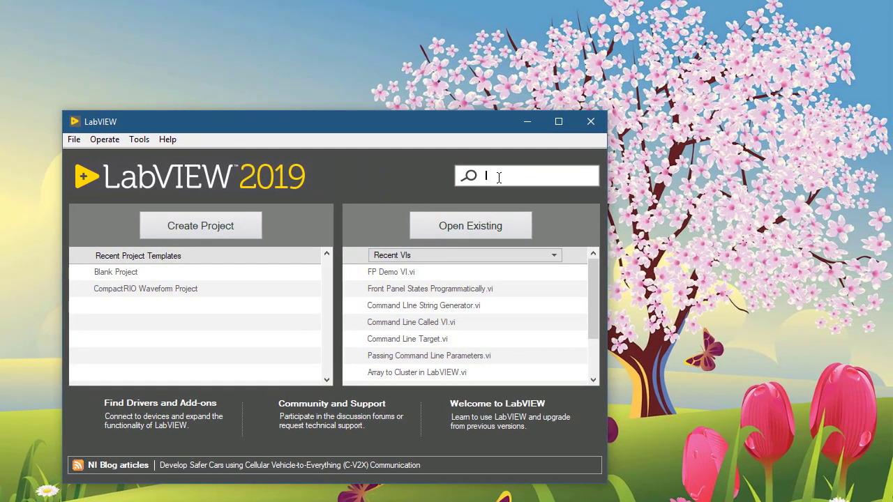
pyautogui.write('gla')
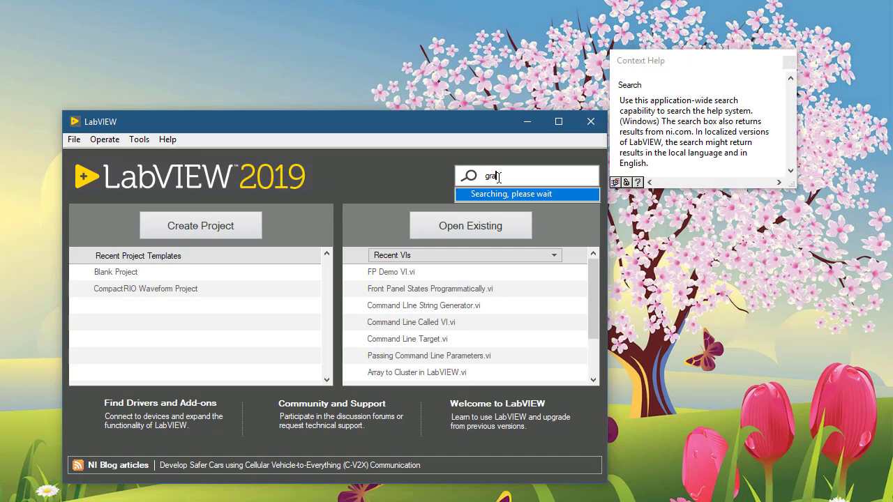
pyautogui.write('ph')
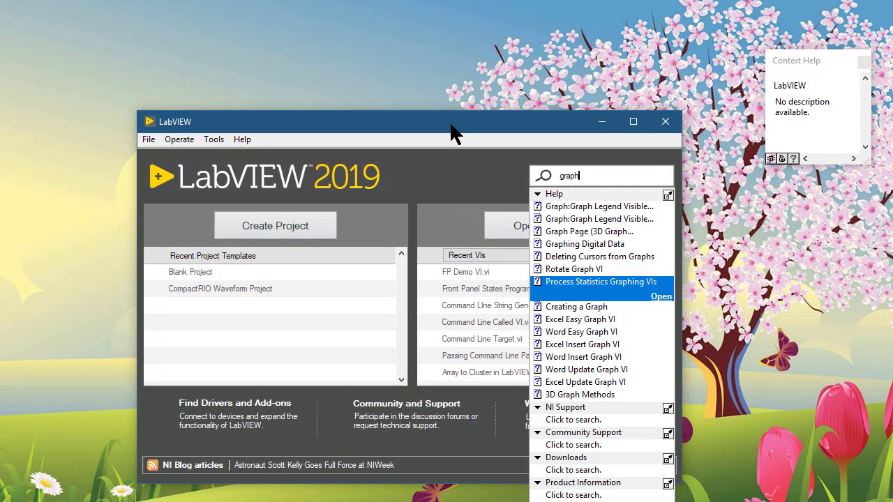
pyautogui.hotkey('ctrl', 'n')
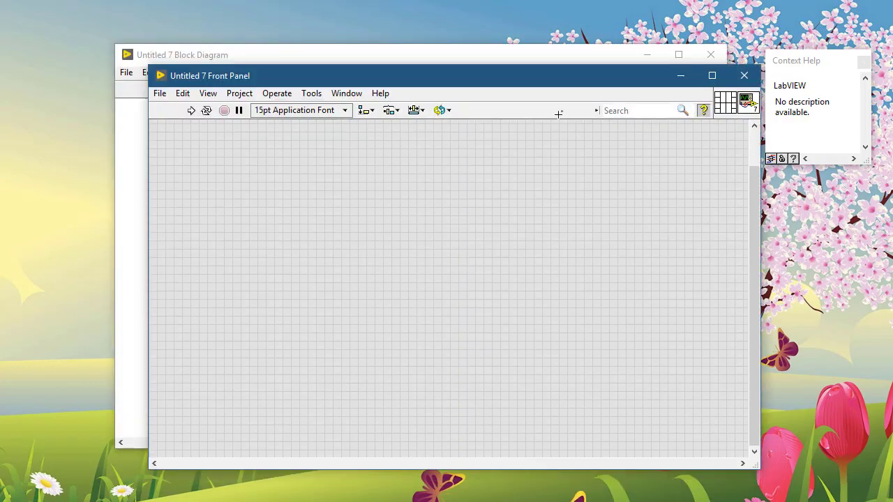
# Search Untitled 7's block diagram for "random", then strip the quotes to list help and palette matches
pyautogui.click(625, 110)
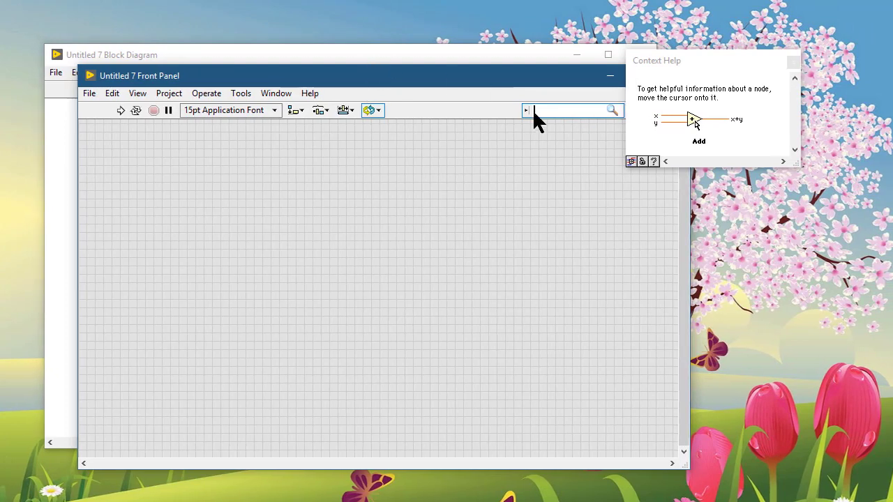
pyautogui.click(468, 57)
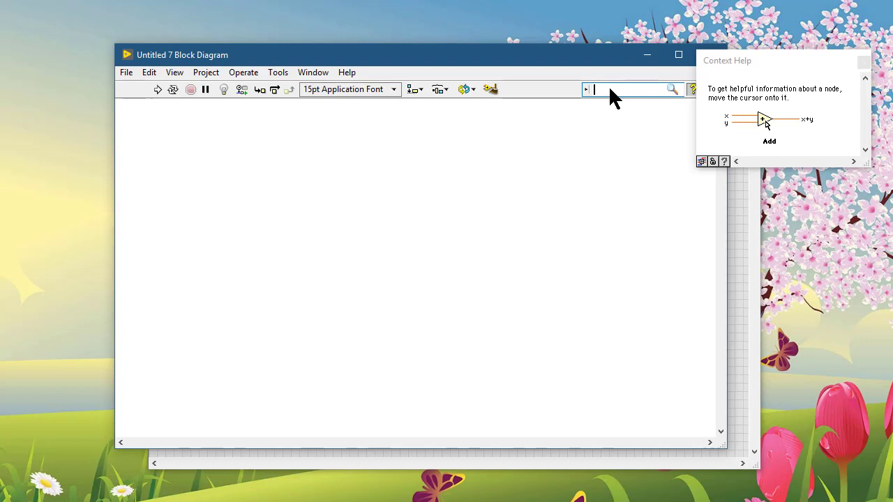
pyautogui.write('"')
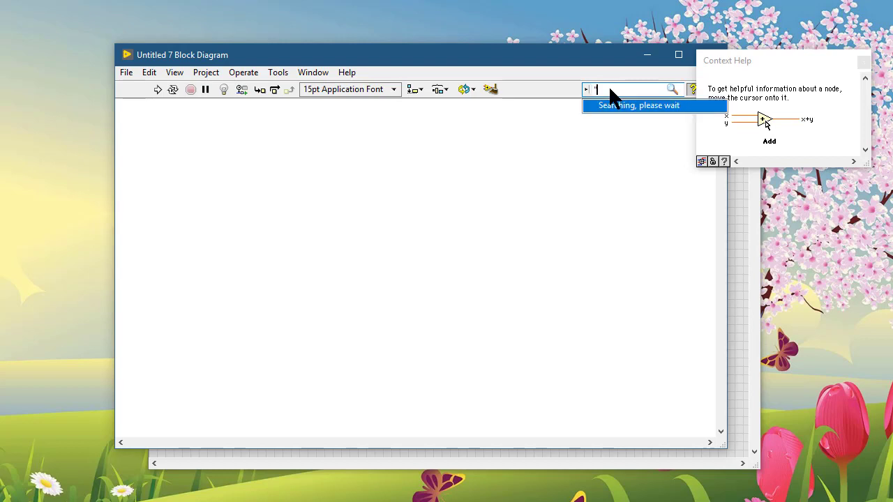
pyautogui.write('random')
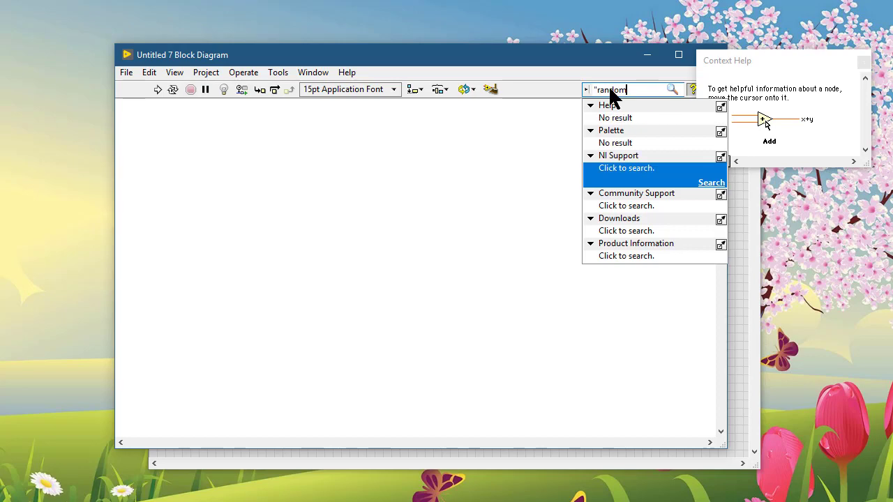
pyautogui.write('"')
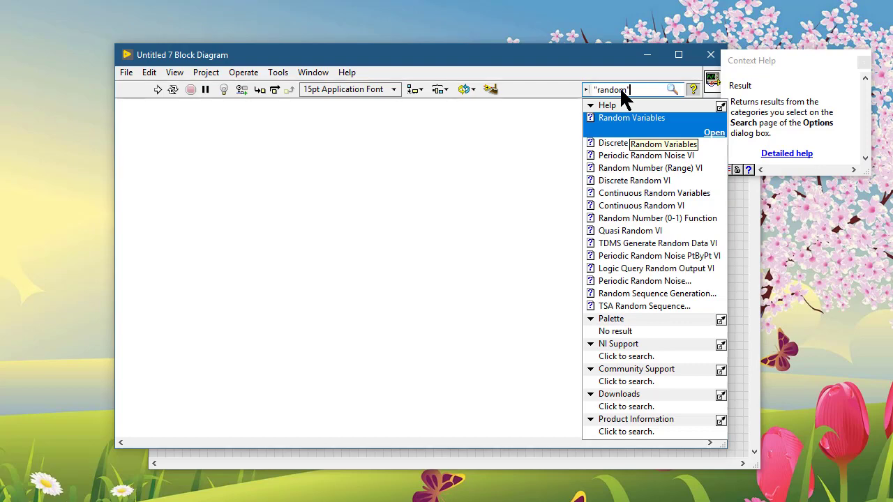
pyautogui.press('BackSpace')
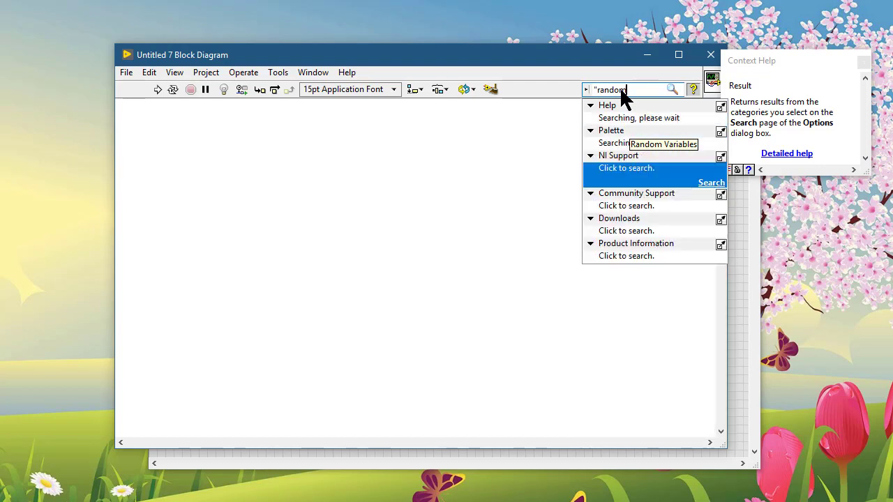
pyautogui.press('Left')
pyautogui.press('Left')
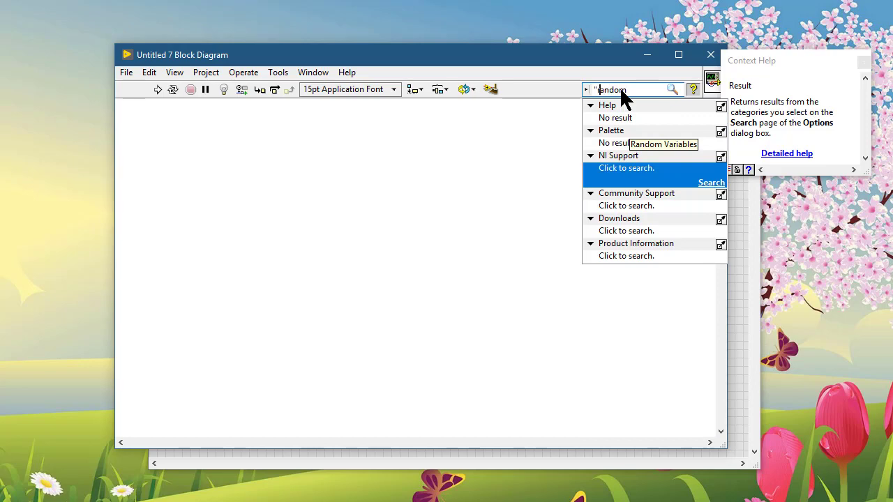
pyautogui.press('BackSpace')
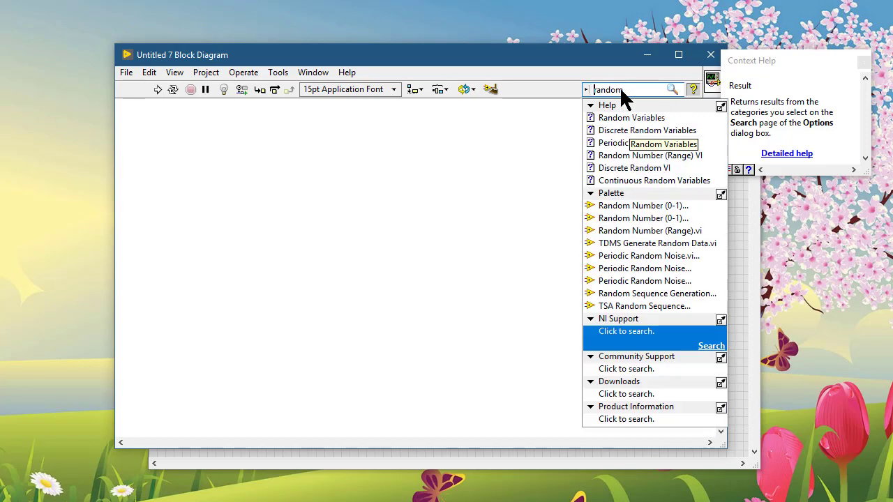
pyautogui.press('Down')
pyautogui.press('Down')
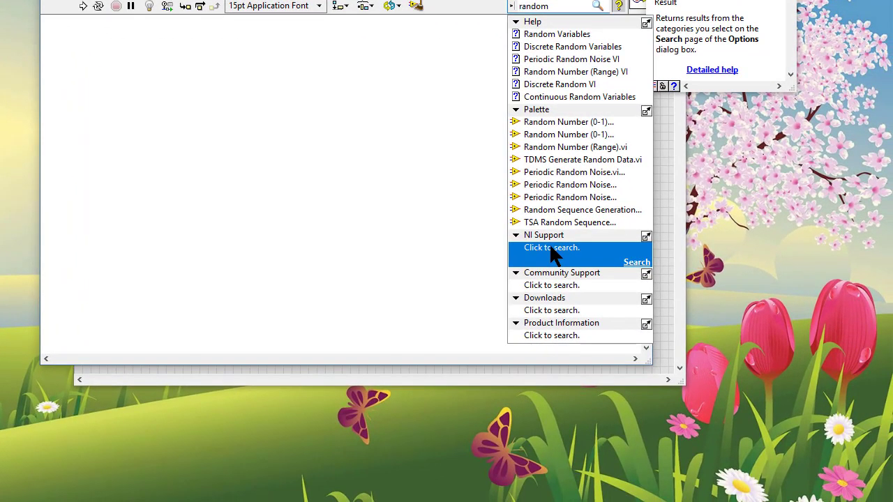
# Run the NI Support search, then drop a Random Number (0-1) function onto the block diagram
pyautogui.click(552, 254)
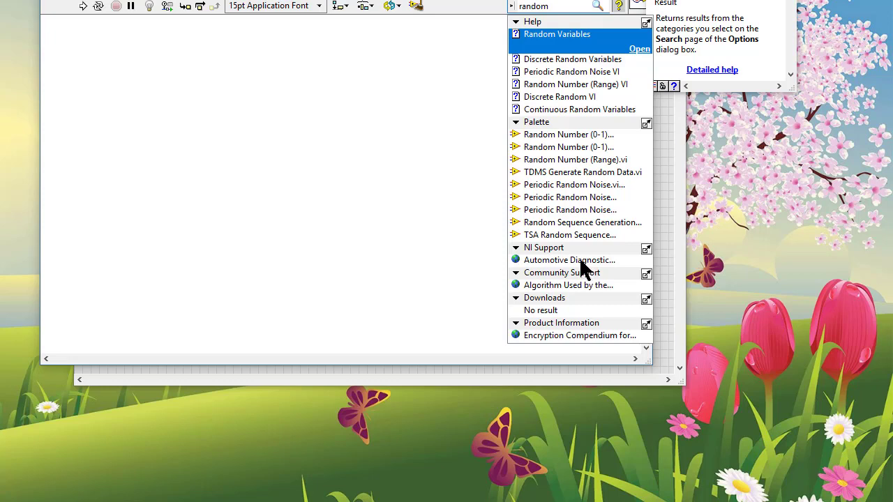
pyautogui.click(583, 262)
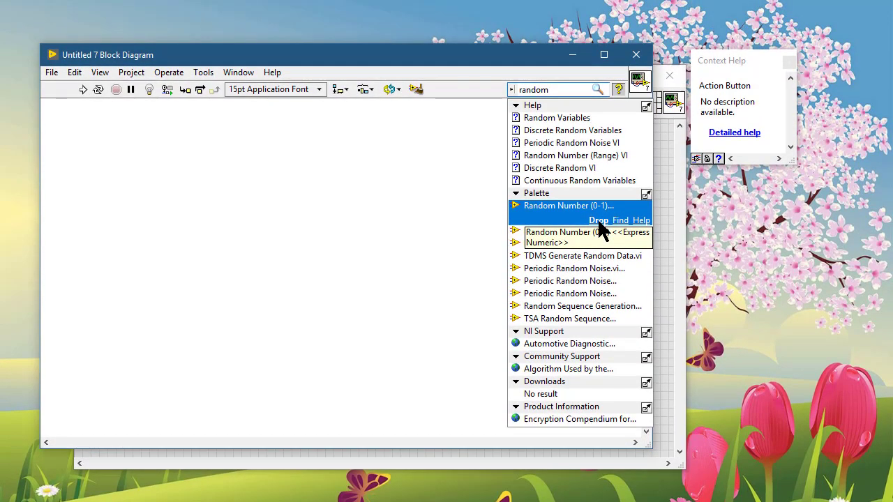
pyautogui.click(600, 140)
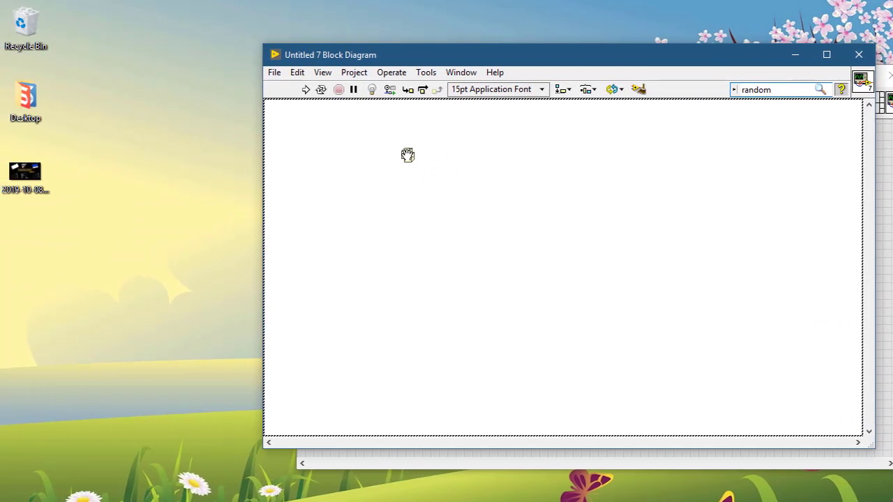
pyautogui.click(407, 155)
pyautogui.hotkey('ctrl', 'h')
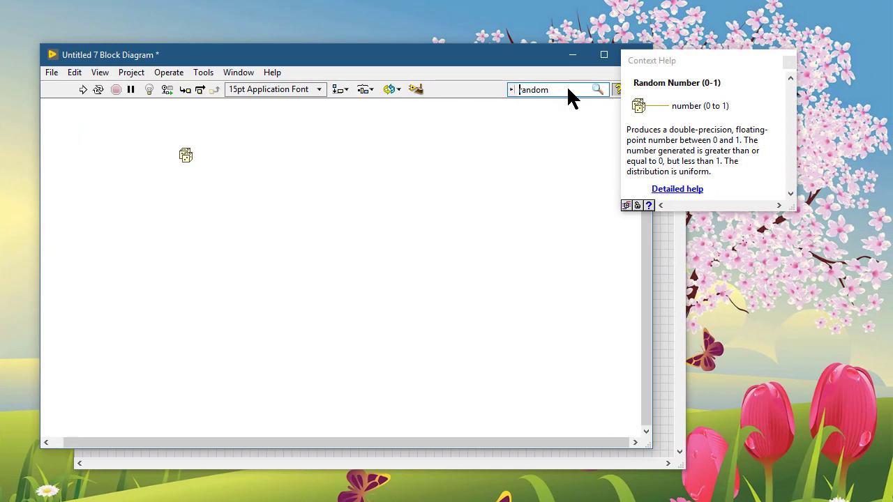
# Find the second Random Number (0-1) result in the Numeric palette, then close the palette
pyautogui.click(639, 89)
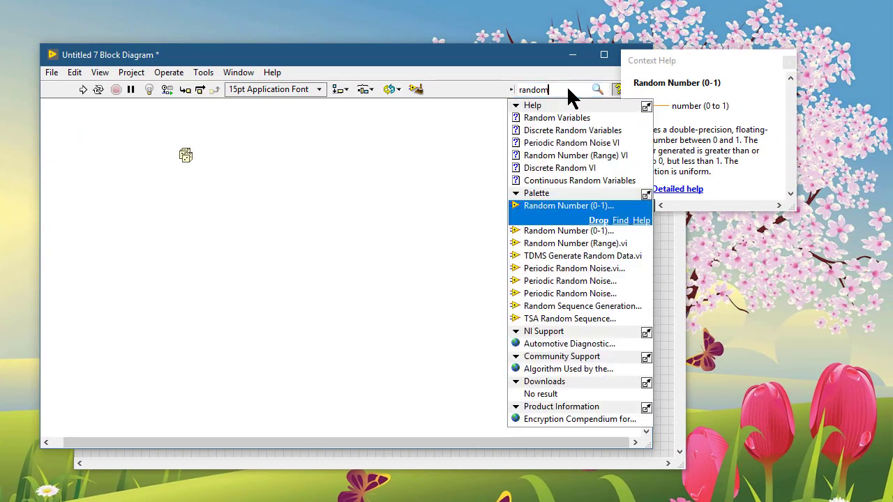
pyautogui.moveTo(591, 234)
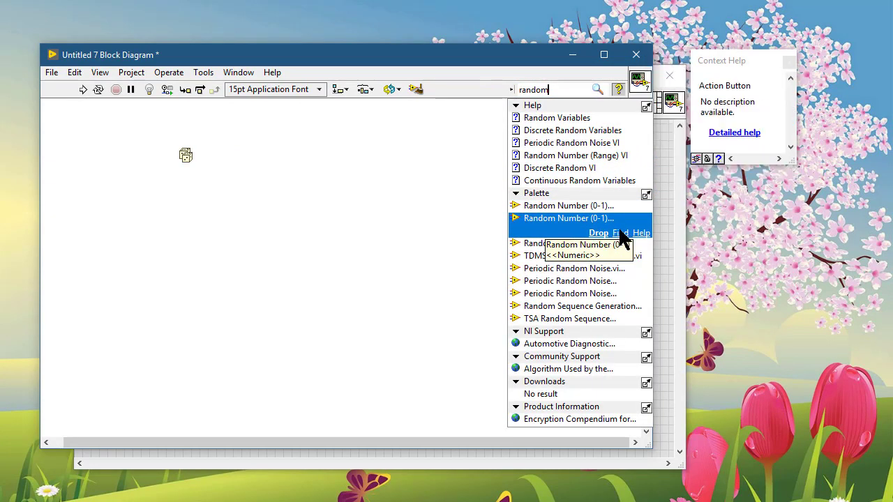
pyautogui.click(621, 233)
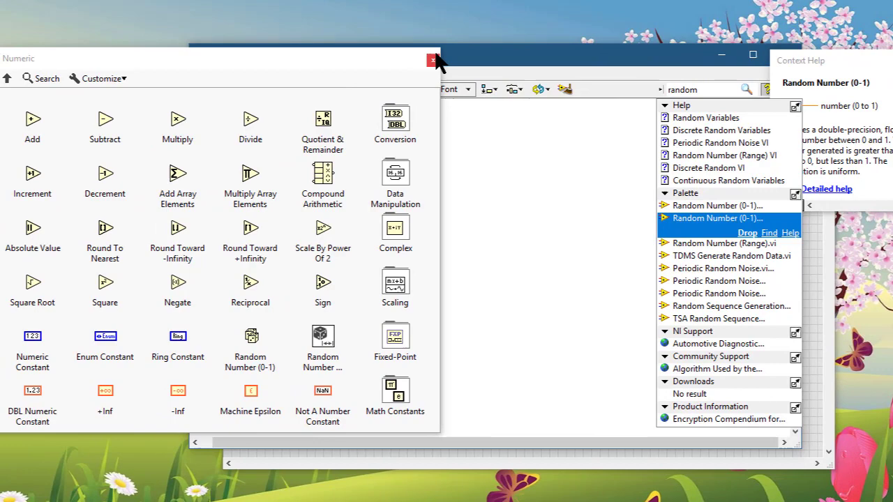
pyautogui.click(349, 61)
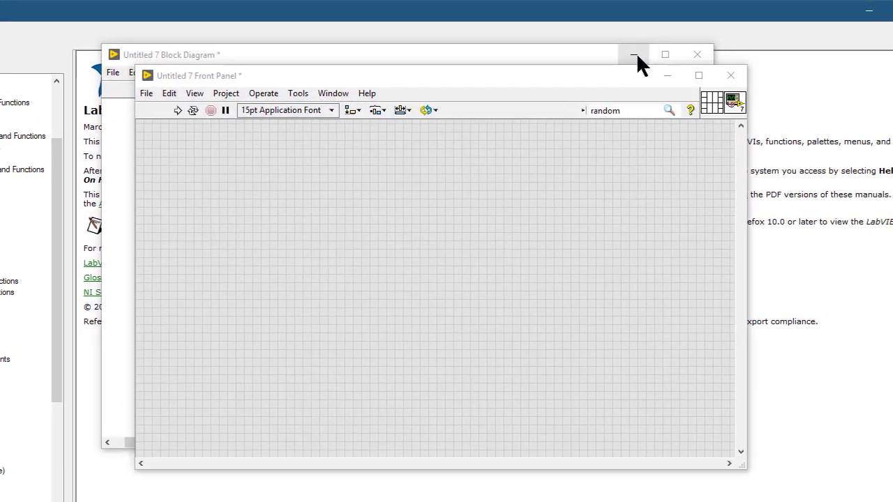
# Minimize the diagram and panel, read the Random Number (0-1) help page, then close it
pyautogui.click(633, 54)
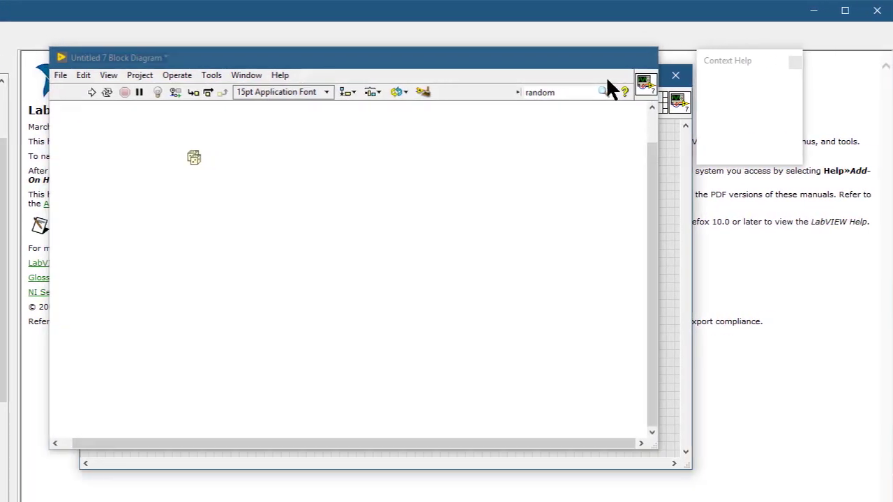
pyautogui.click(668, 76)
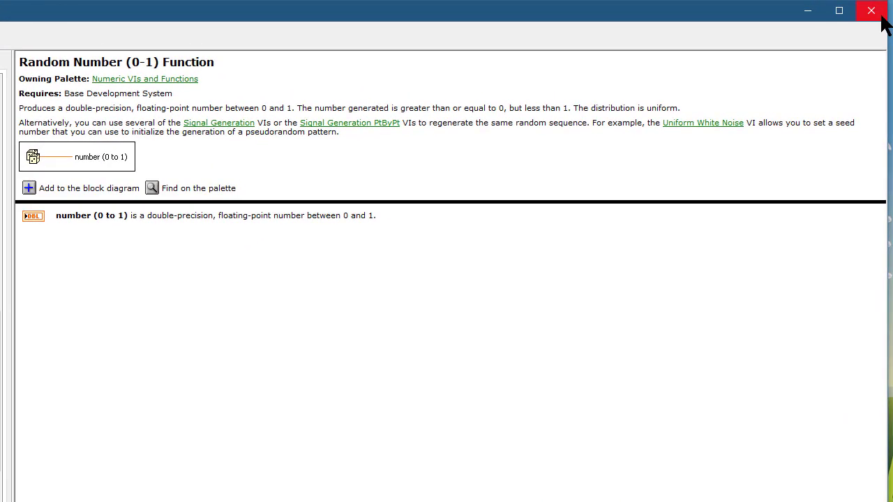
pyautogui.click(879, 17)
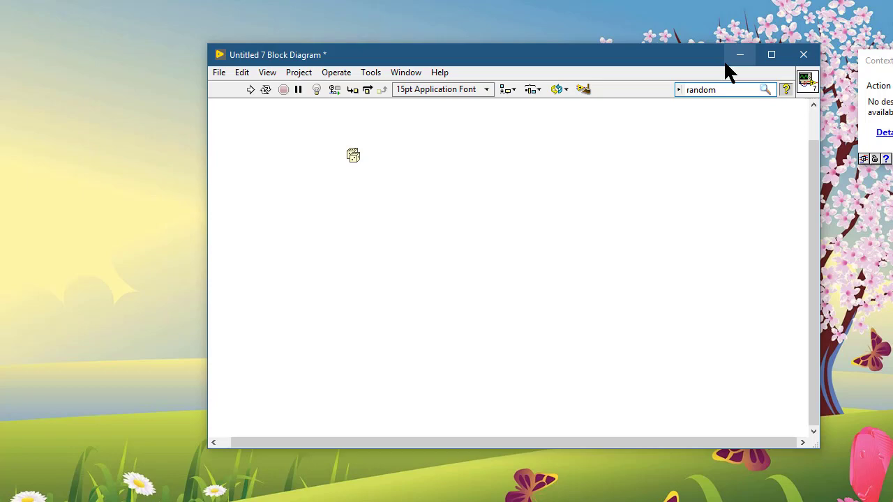
# Reopen the LabVIEW search results to reach NI's online Automotive Diagnostic reference page
pyautogui.click(780, 89)
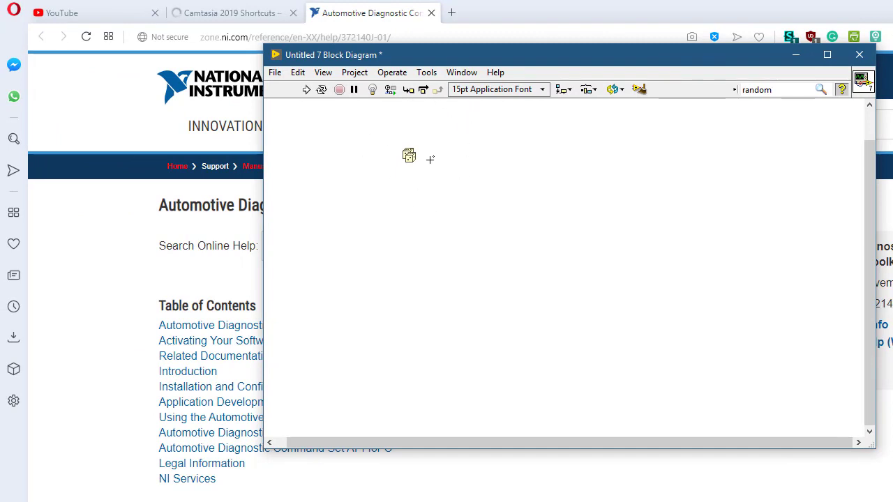
# Show Tools » Options at the Search page and toggle Context Help to explain the search categories
pyautogui.click(425, 77)
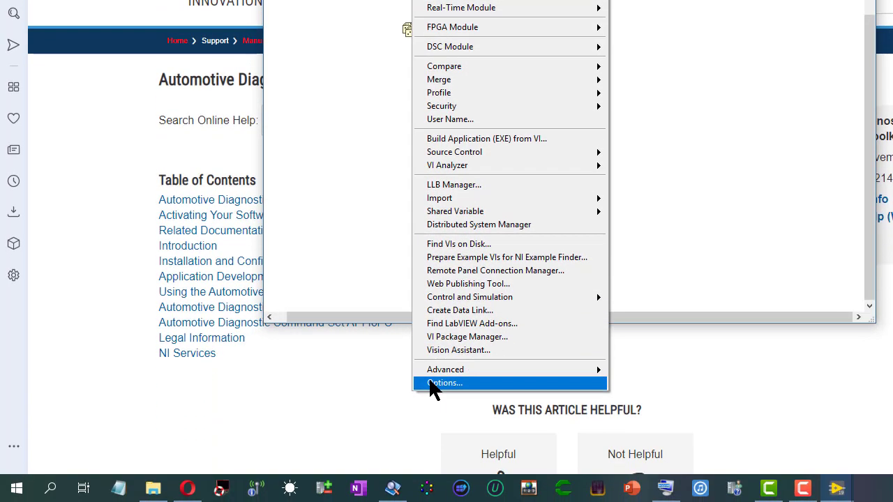
pyautogui.click(432, 384)
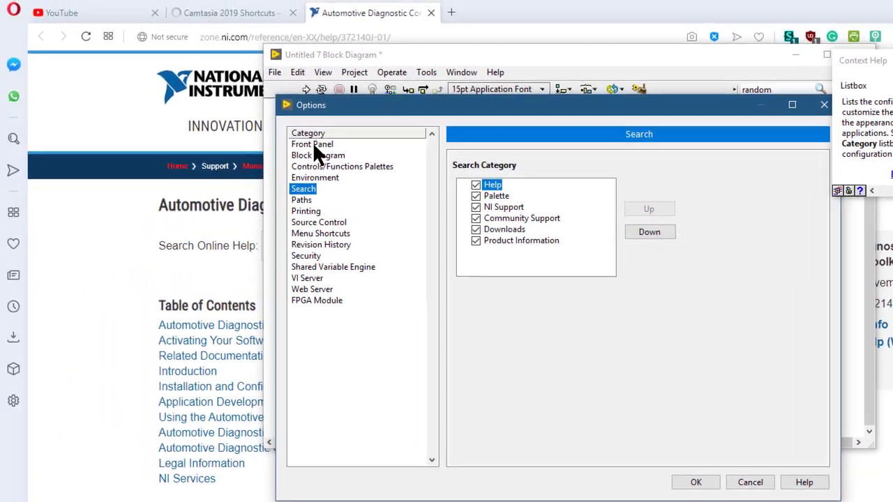
pyautogui.click(313, 144)
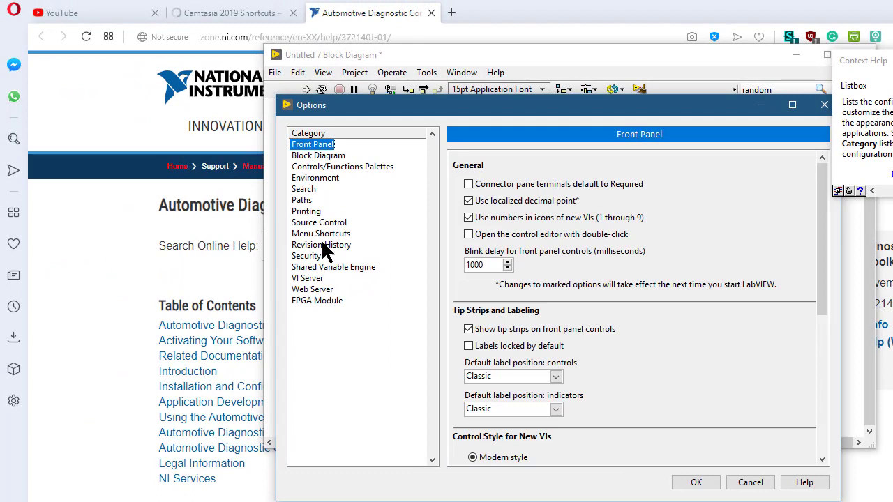
pyautogui.click(305, 189)
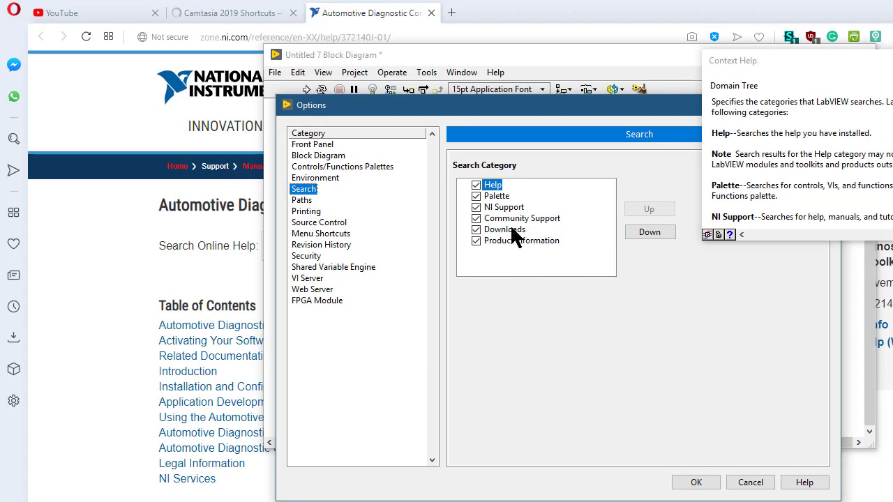
pyautogui.hotkey('ctrl', 'h')
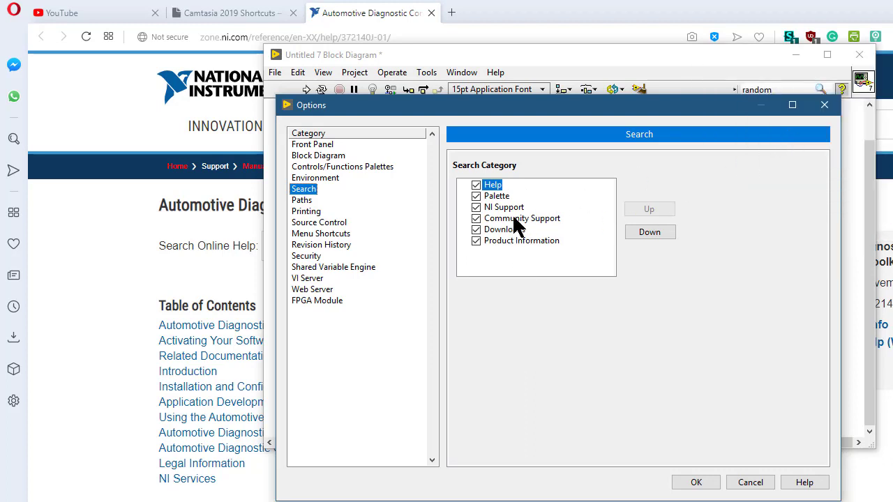
pyautogui.hotkey('ctrl', 'h')
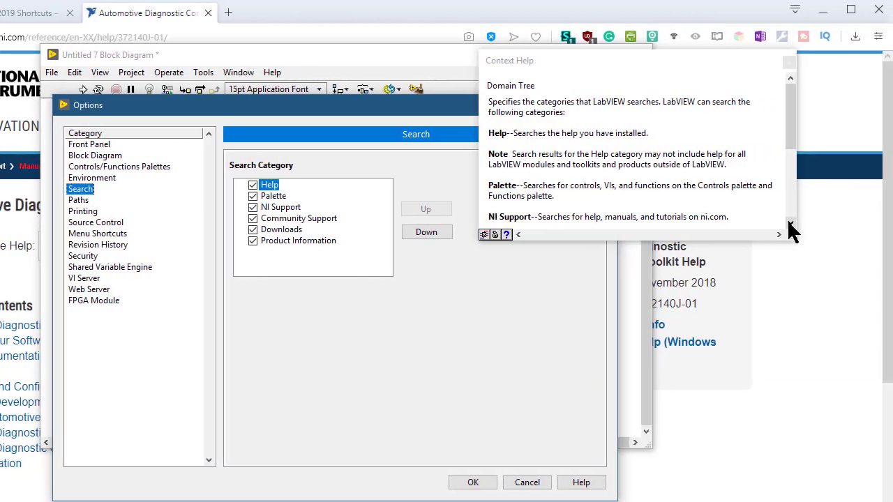
pyautogui.click(790, 222)
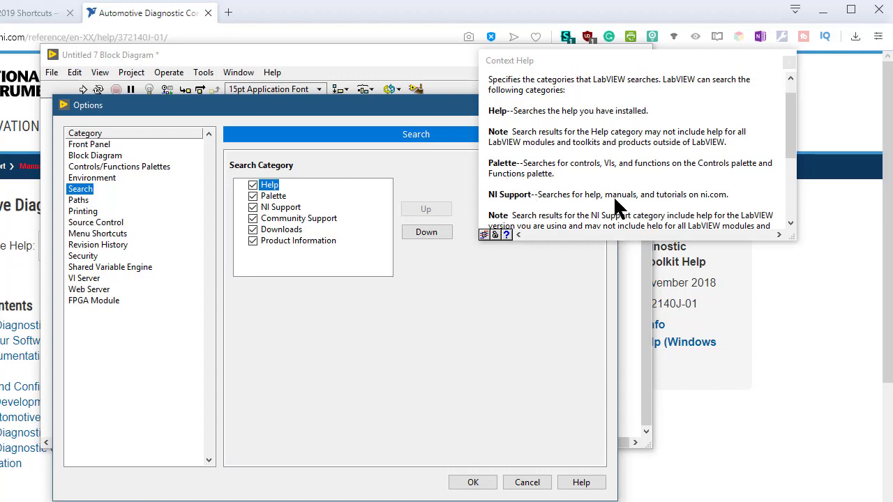
pyautogui.click(790, 223)
pyautogui.click(790, 223)
pyautogui.click(790, 223)
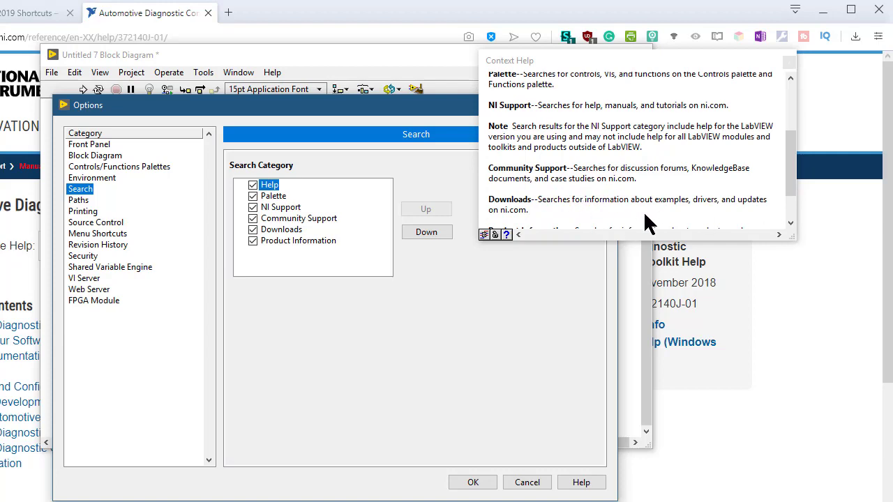
pyautogui.click(790, 223)
pyautogui.click(790, 223)
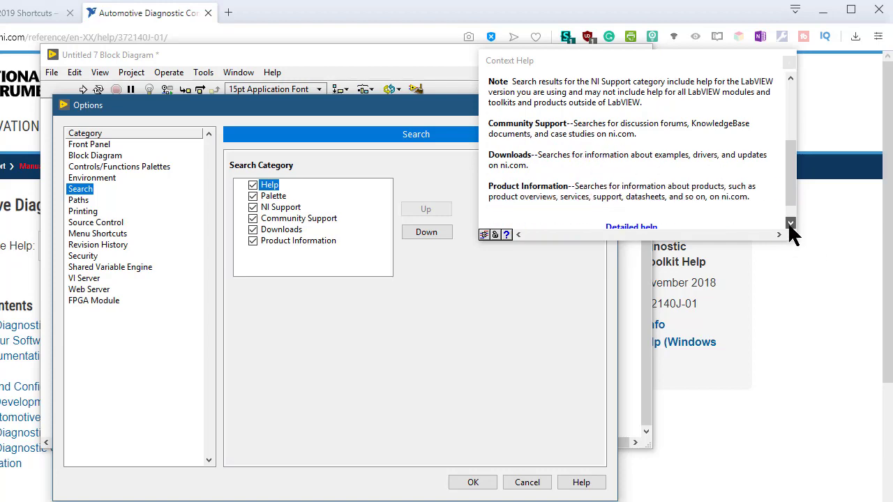
pyautogui.click(790, 223)
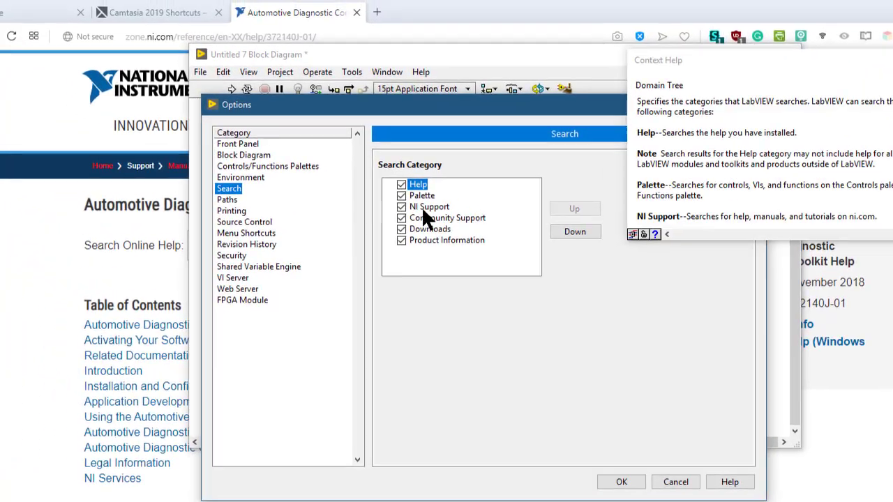
pyautogui.click(377, 183)
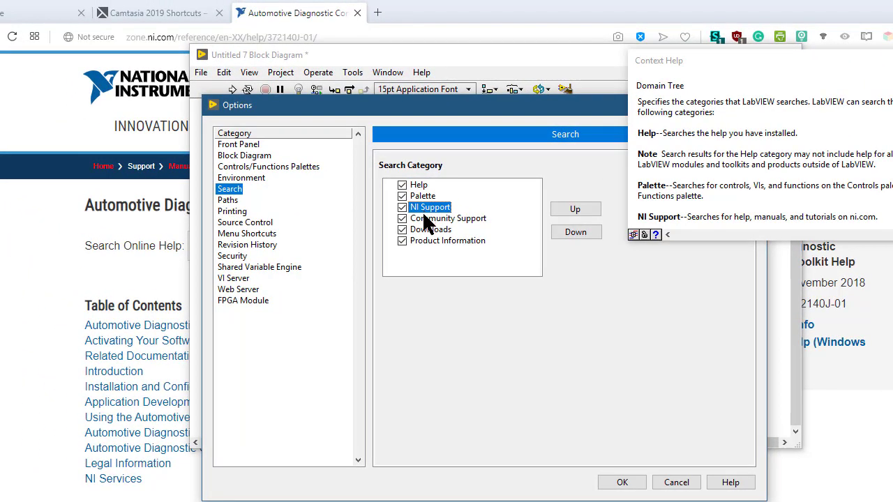
pyautogui.click(423, 219)
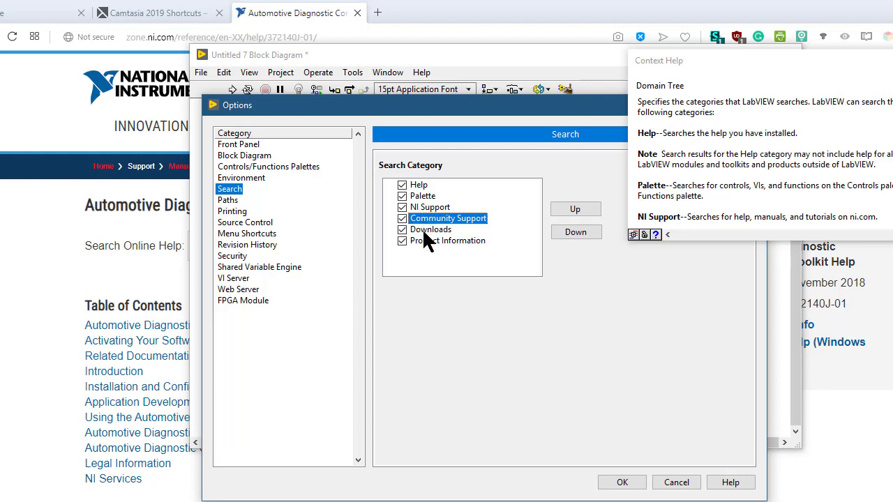
pyautogui.click(421, 229)
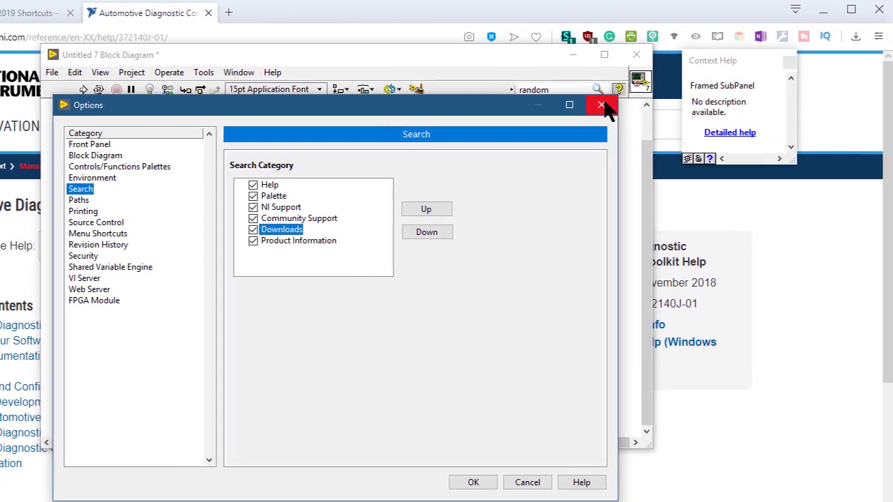
pyautogui.click(601, 105)
# Reopen the 'random' results and page through all ten Help result pages, then collapse Help
pyautogui.click(567, 91)
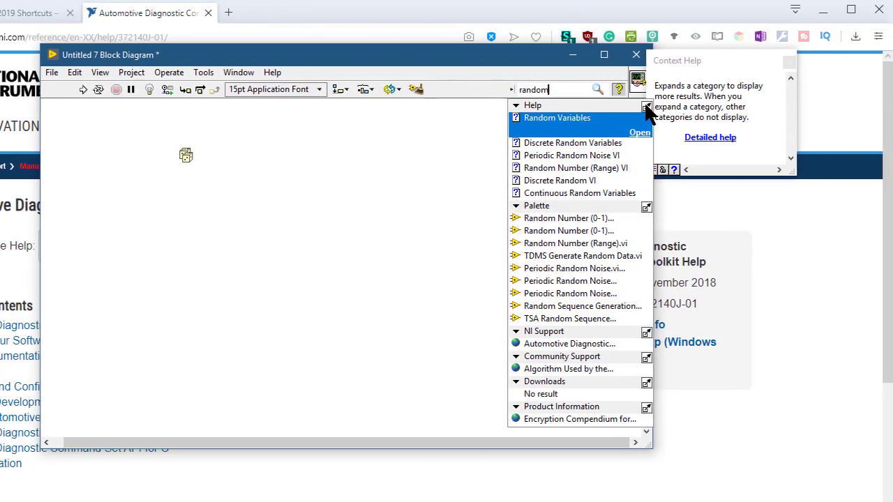
pyautogui.click(720, 107)
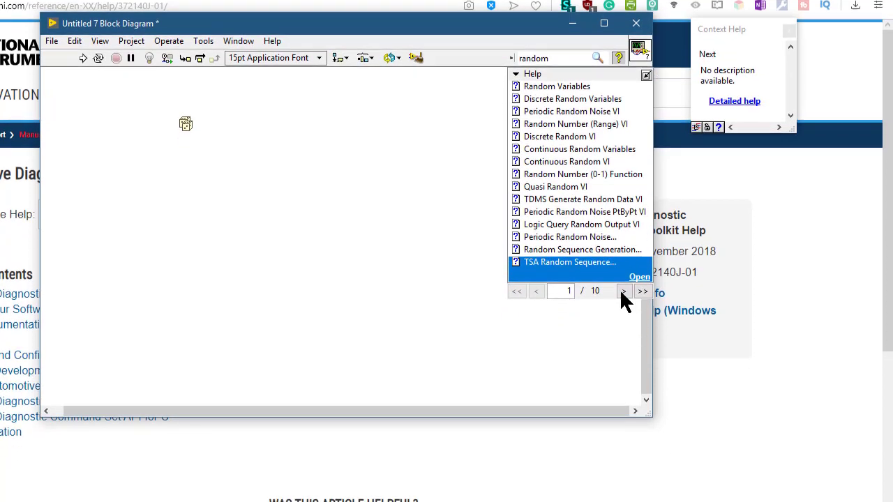
pyautogui.click(623, 322)
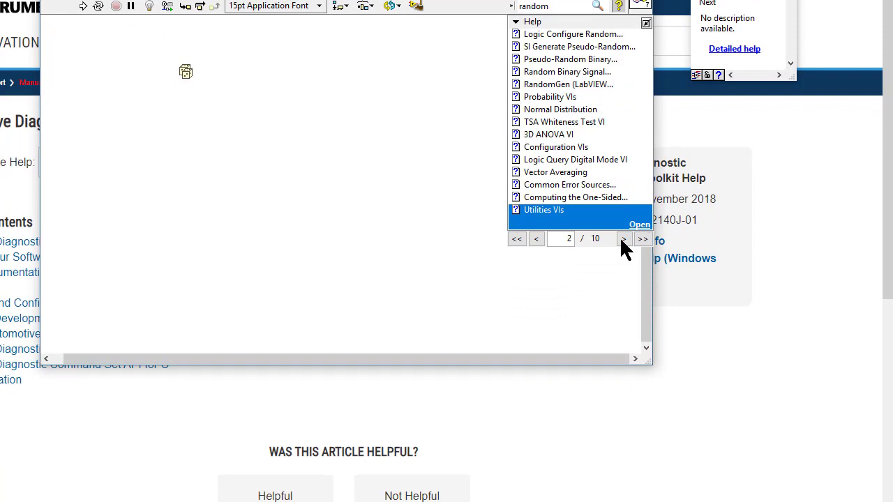
pyautogui.click(624, 239)
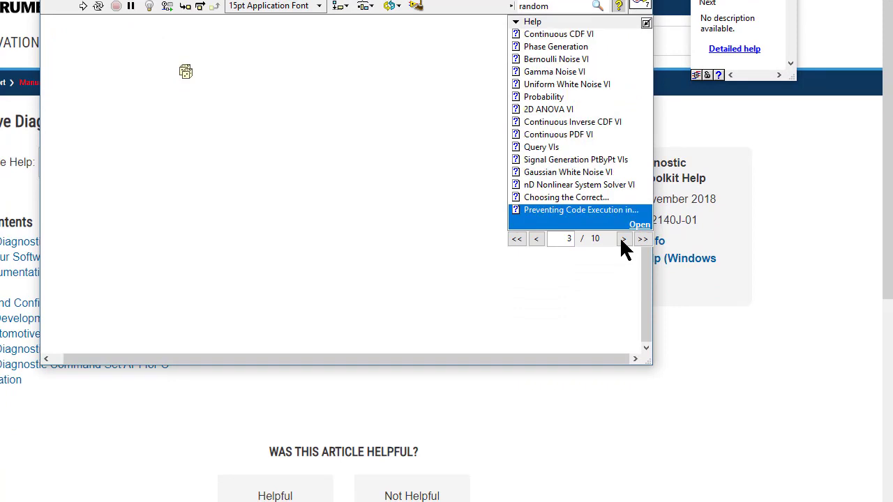
pyautogui.click(624, 239)
pyautogui.click(643, 240)
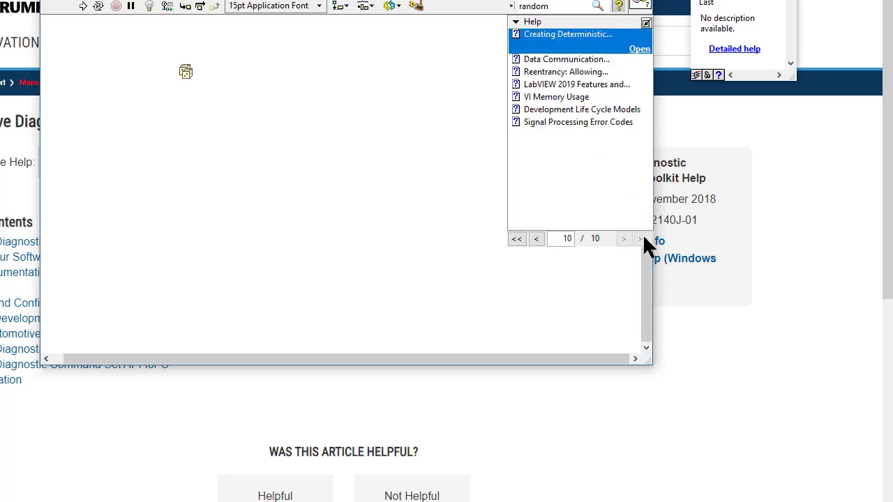
pyautogui.click(516, 239)
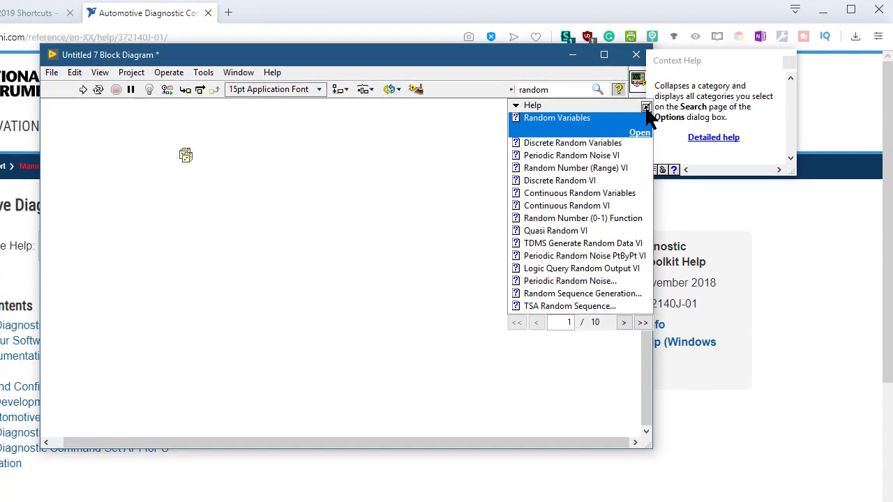
pyautogui.click(645, 71)
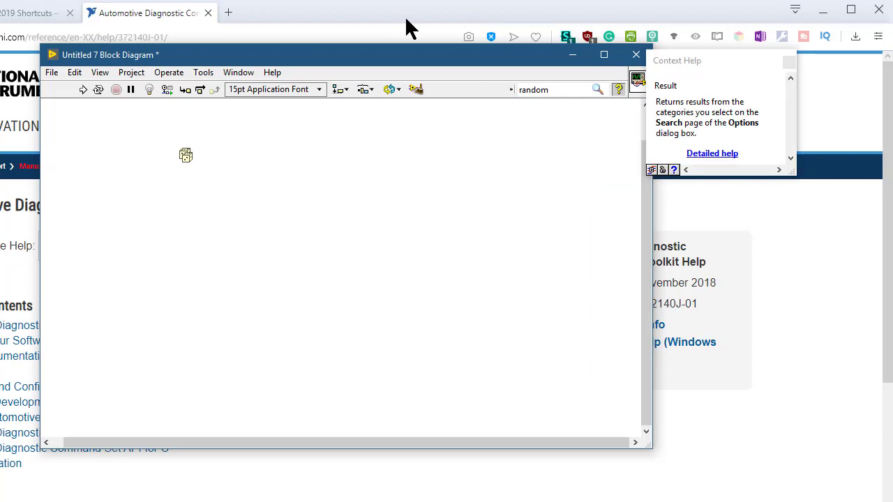
# Step down the 'random' results past Continuous Random Variables to the Random Number (0-1) palette entry
pyautogui.moveTo(535, 85)
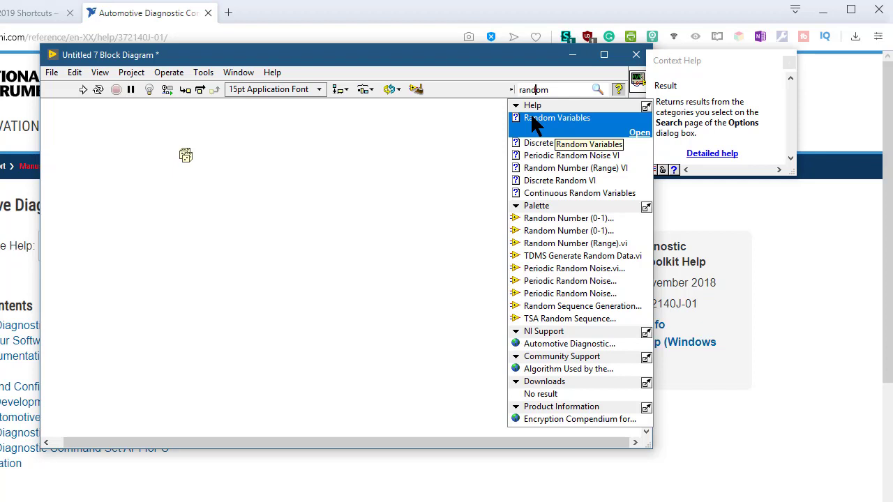
pyautogui.press('Down')
pyautogui.press('Down')
pyautogui.press('Down')
pyautogui.press('Down')
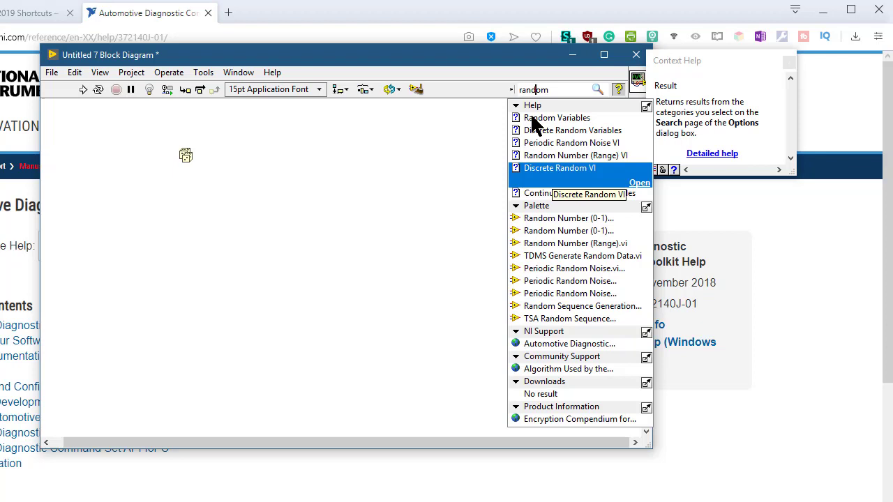
pyautogui.press('Down')
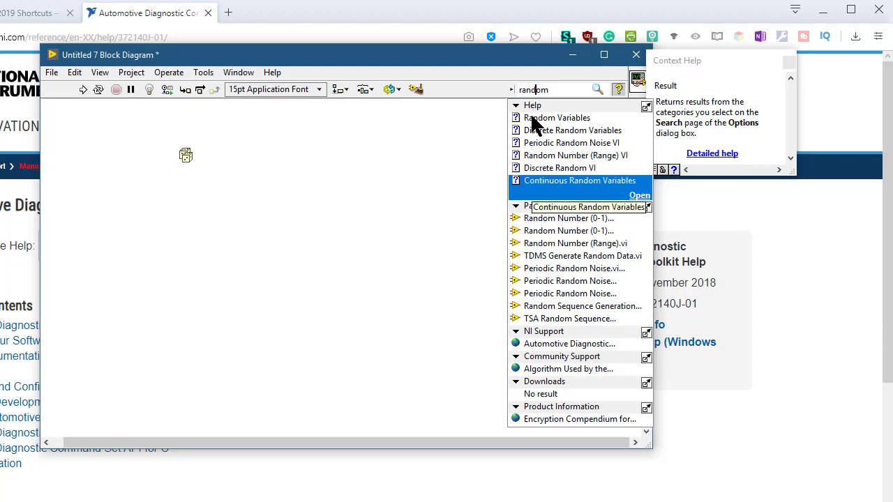
pyautogui.press('Down')
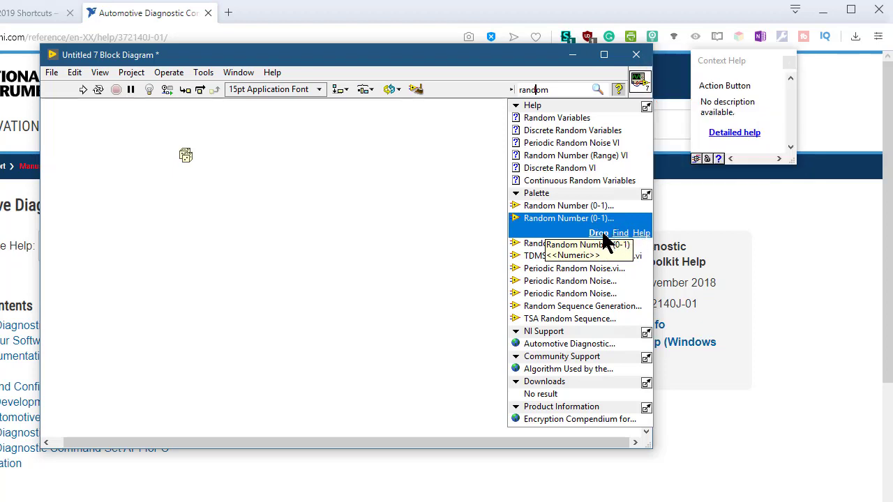
# Drop a second Random Number (0-1) function on the Untitled 7 diagram beneath the first
pyautogui.click(558, 230)
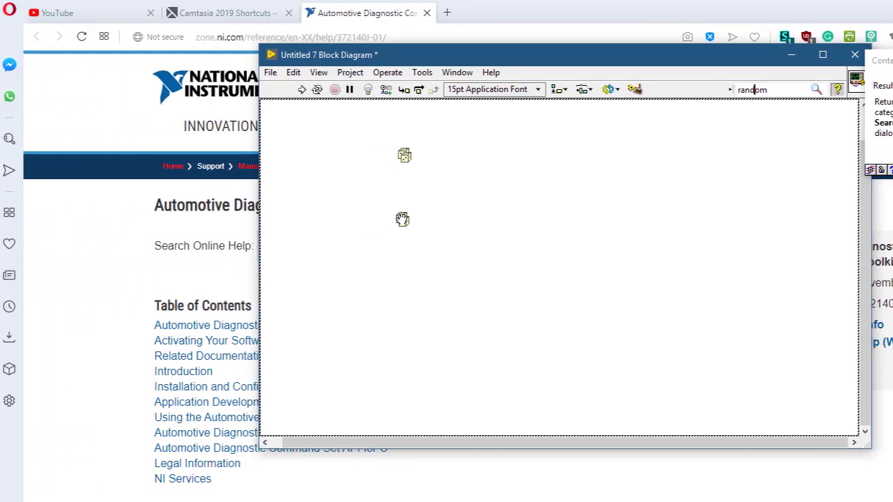
pyautogui.click(184, 219)
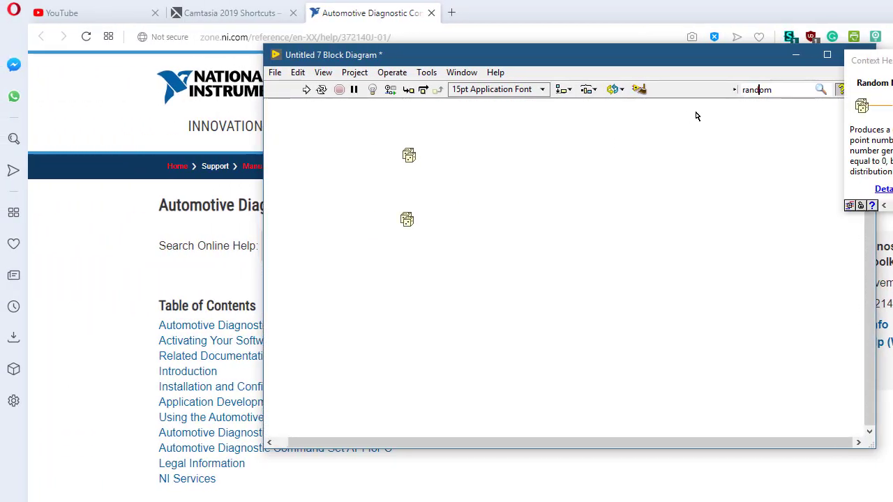